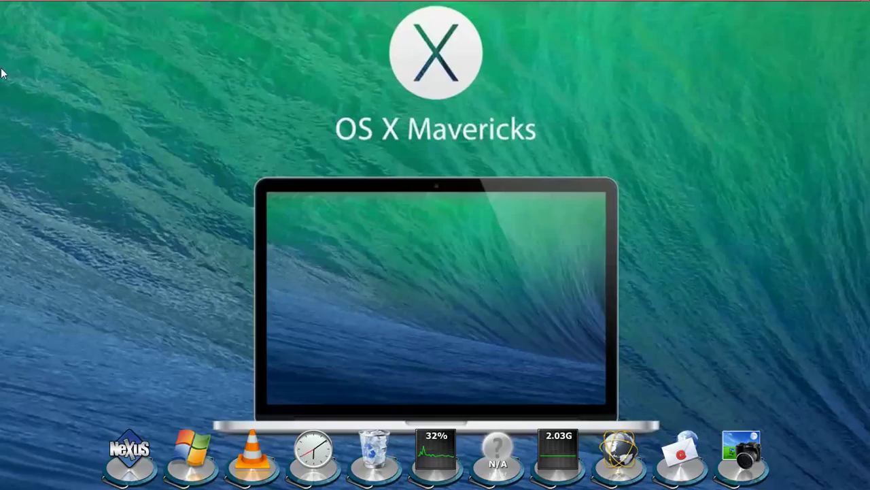
- Open Control Panel and set its view to Category
{"action": "mouse_move", "coordinate": [12, 12]}
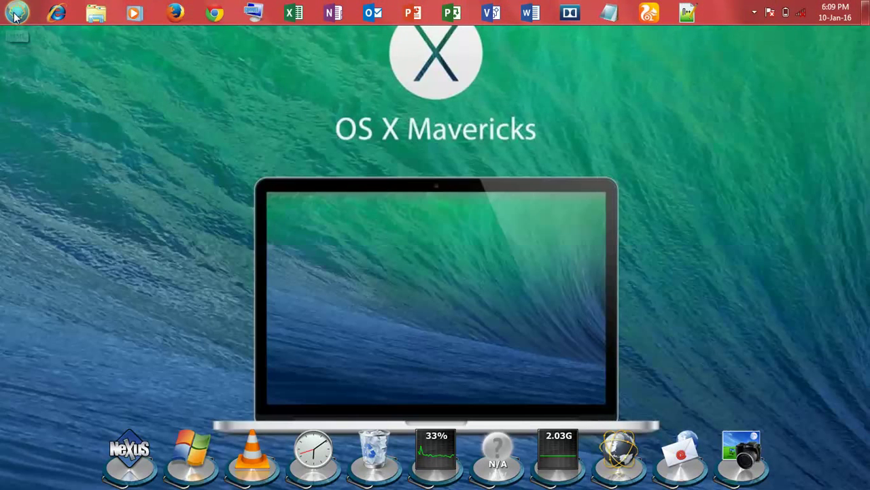
{"action": "left_click", "coordinate": [15, 13]}
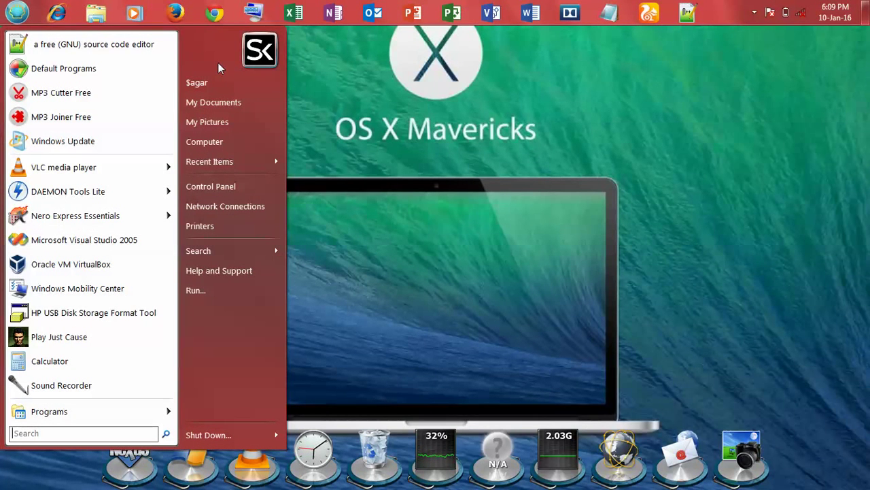
{"action": "left_click", "coordinate": [225, 186]}
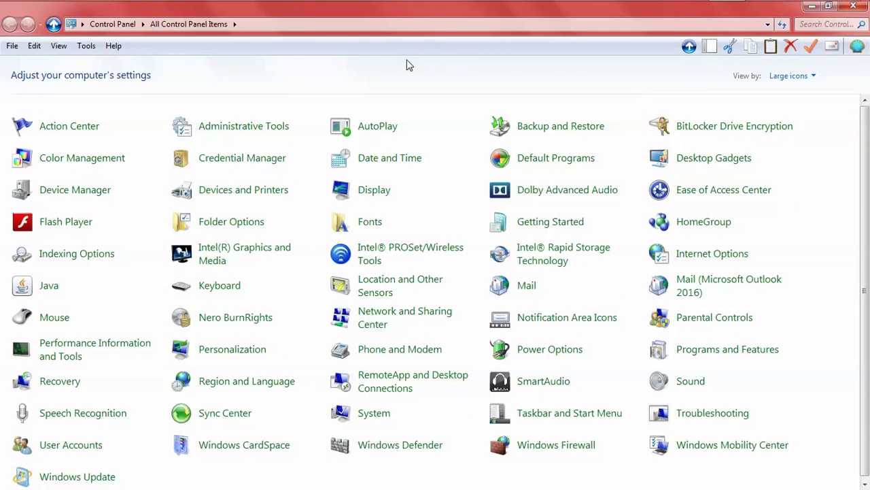
{"action": "left_click_drag", "start_coordinate": [433, 23], "coordinate": [450, 43]}
{"action": "double_click", "coordinate": [450, 43]}
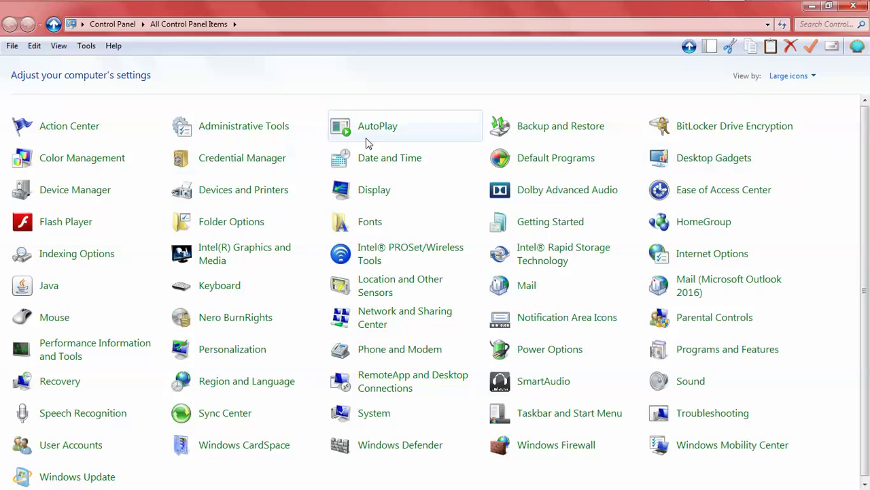
{"action": "left_click", "coordinate": [793, 76]}
{"action": "left_click", "coordinate": [798, 90]}
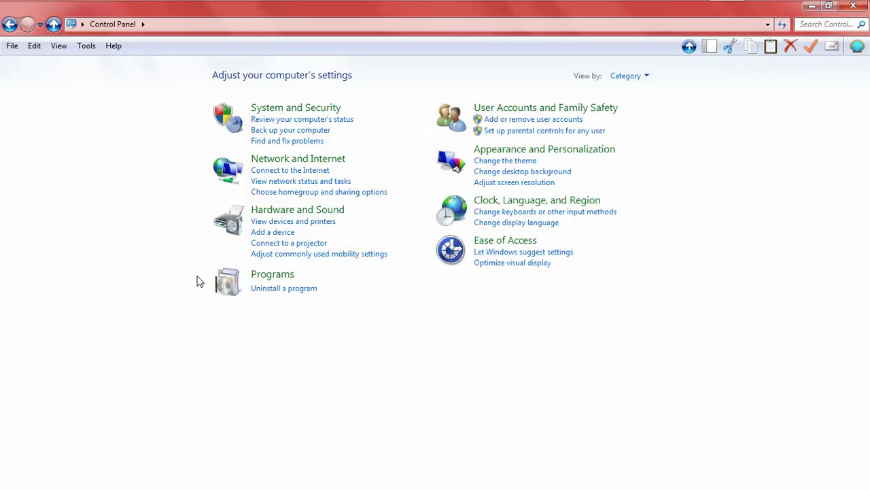
- View the installed fonts in the Fonts folder under Appearance and Personalization, and close the window
{"action": "left_click", "coordinate": [554, 153]}
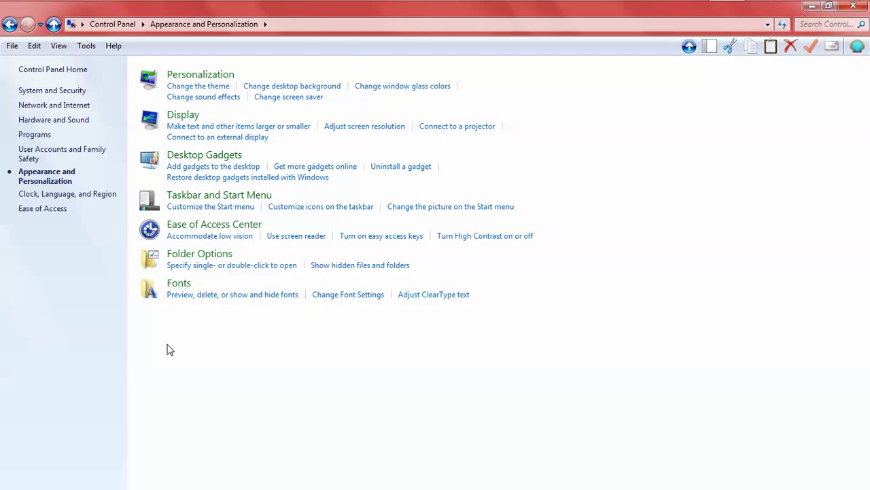
{"action": "left_click", "coordinate": [179, 284]}
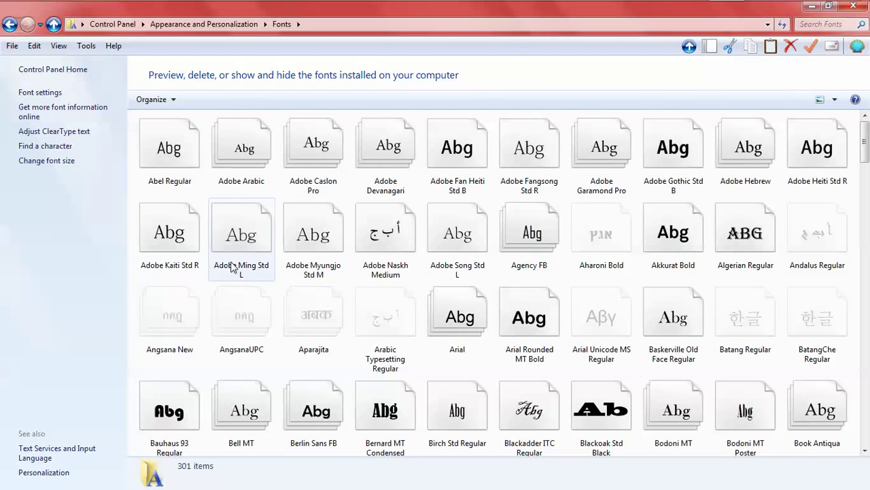
{"action": "mouse_move", "coordinate": [865, 157]}
{"action": "left_mouse_down"}
{"action": "mouse_move", "coordinate": [867, 425]}
{"action": "mouse_move", "coordinate": [864, 149]}
{"action": "left_mouse_up"}
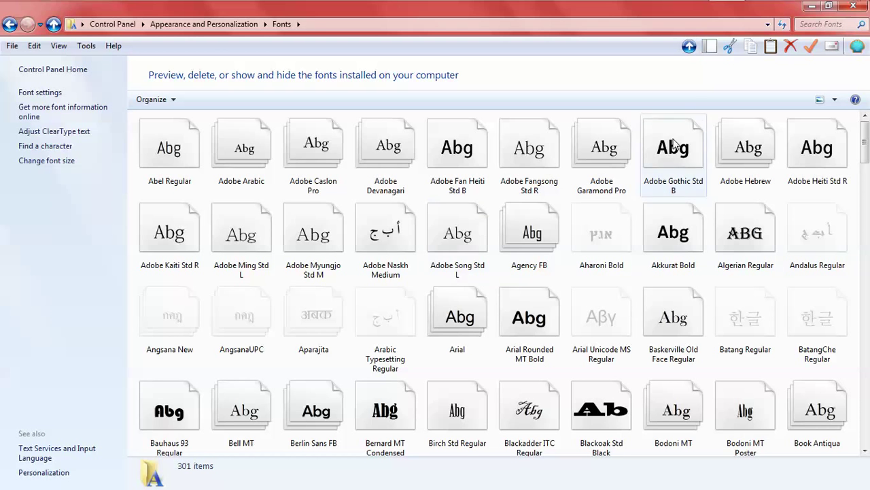
{"action": "left_click", "coordinate": [854, 6]}
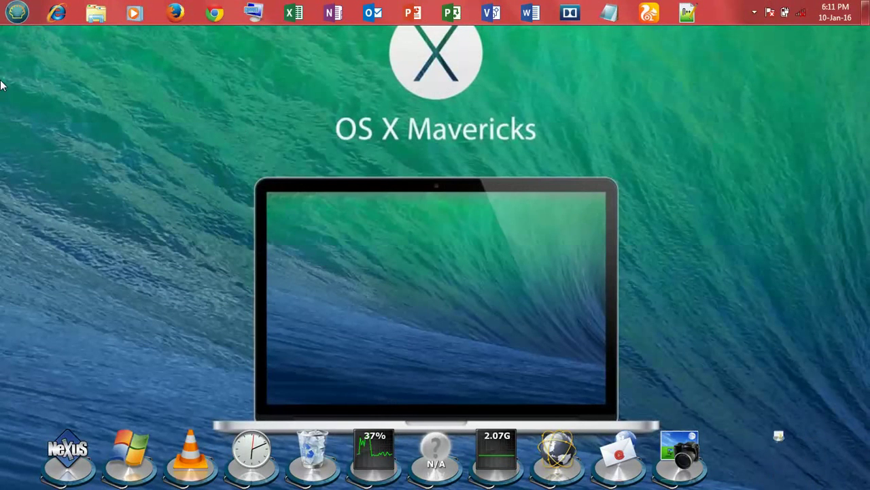
- Open the oswald folder on the SOFT (E:) drive
{"action": "left_click", "coordinate": [17, 11]}
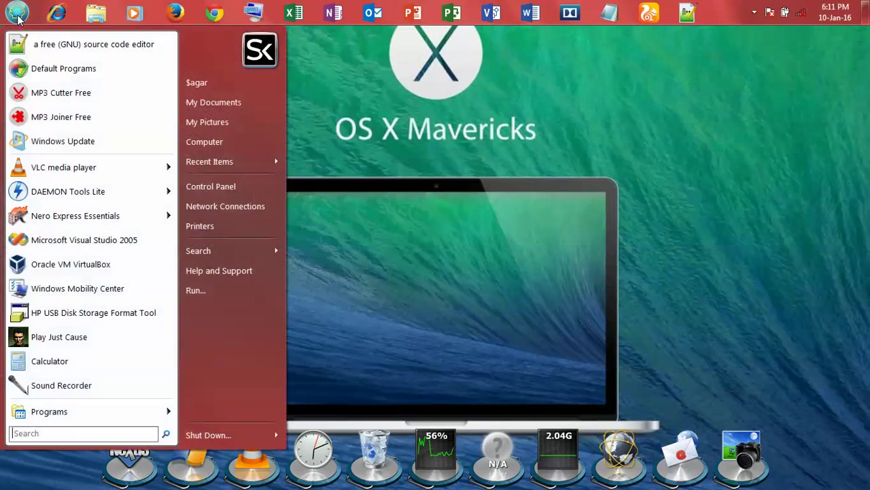
{"action": "left_click", "coordinate": [204, 142]}
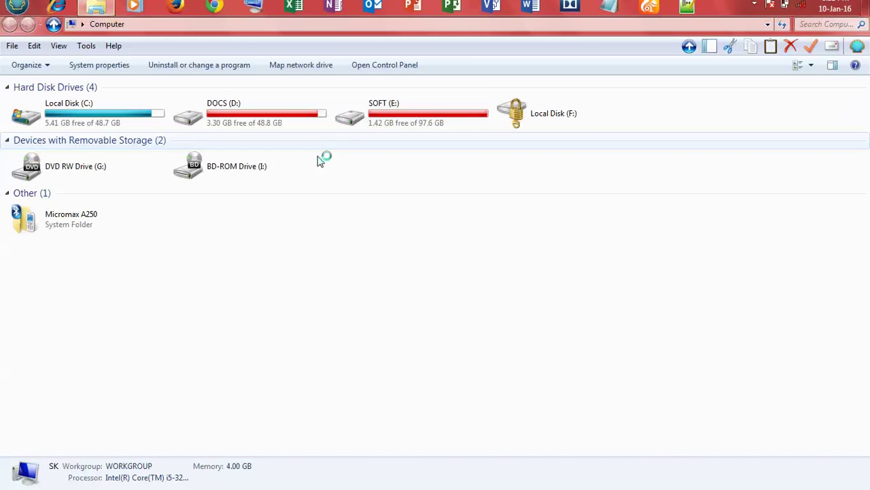
{"action": "left_click", "coordinate": [391, 127]}
{"action": "double_click", "coordinate": [392, 127]}
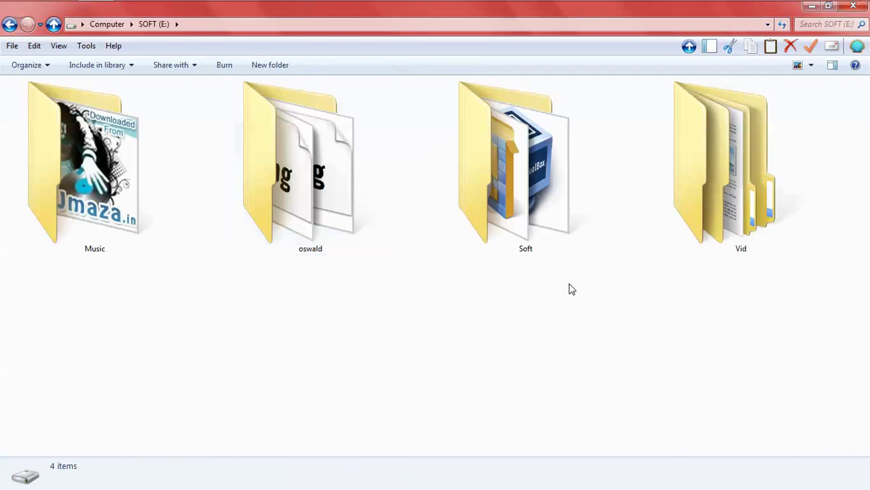
{"action": "double_click", "coordinate": [310, 190]}
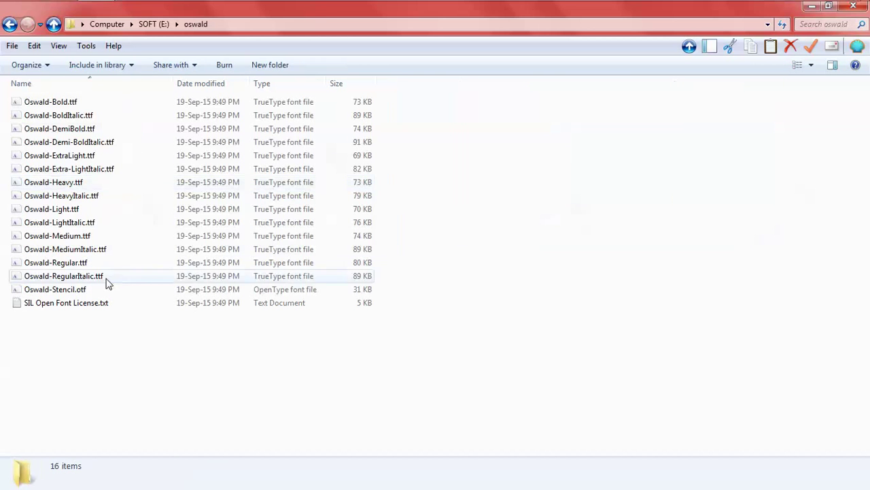
{"action": "left_click_drag", "start_coordinate": [449, 107], "coordinate": [24, 293]}
{"action": "left_click", "coordinate": [687, 194]}
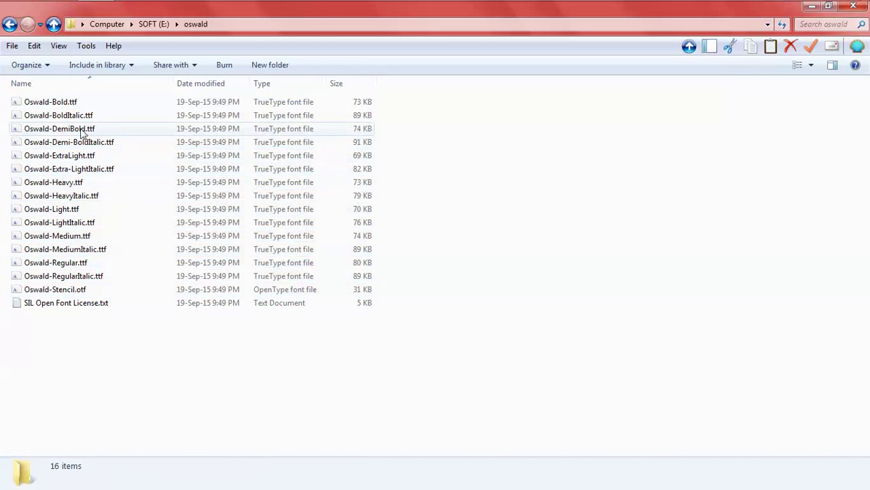
{"action": "left_click", "coordinate": [56, 103]}
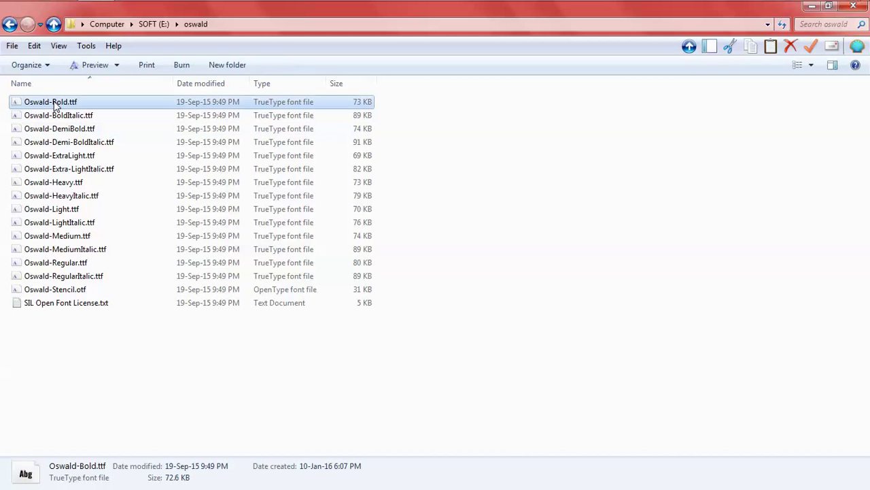
{"action": "left_click_drag", "start_coordinate": [486, 112], "coordinate": [39, 297]}
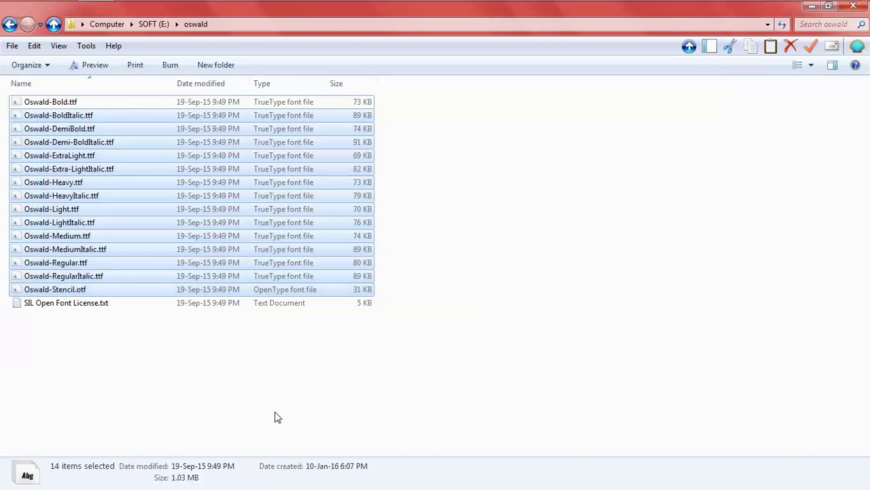
{"action": "left_click", "coordinate": [462, 190]}
- Install the Oswald-Bold.ttf font from the oswald folder, replacing the copy already installed
{"action": "left_click", "coordinate": [46, 104]}
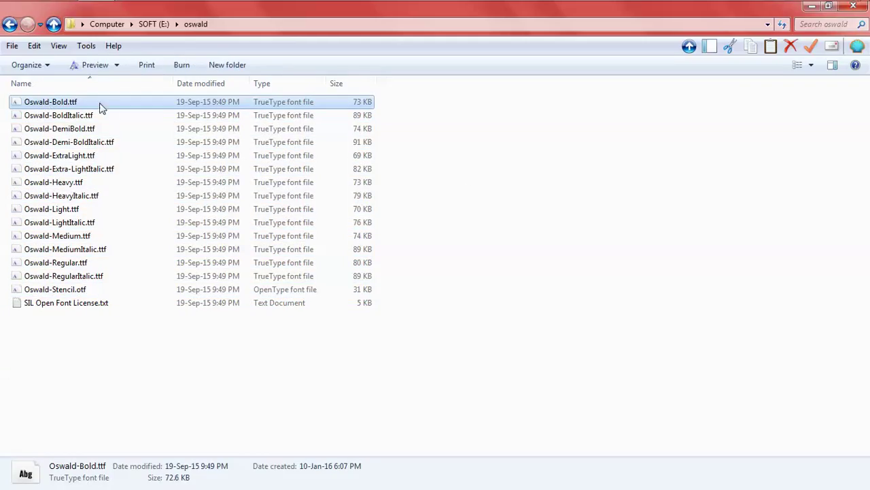
{"action": "right_click", "coordinate": [42, 105]}
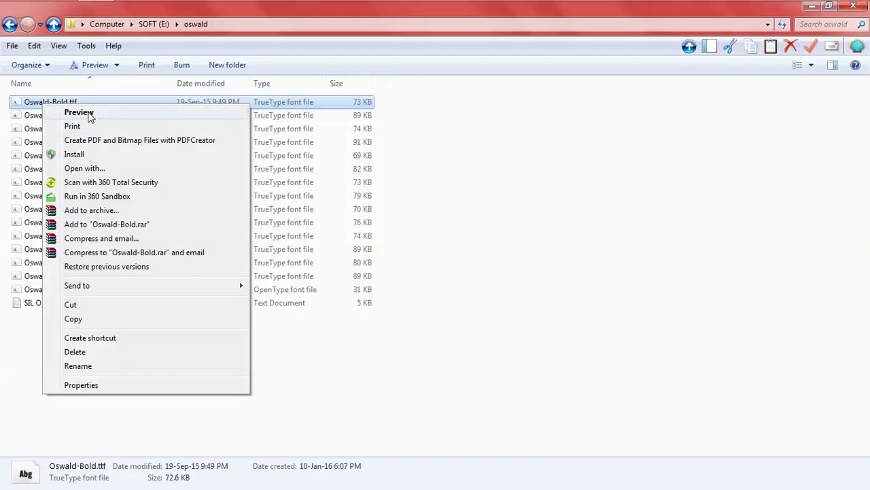
{"action": "left_click", "coordinate": [87, 158]}
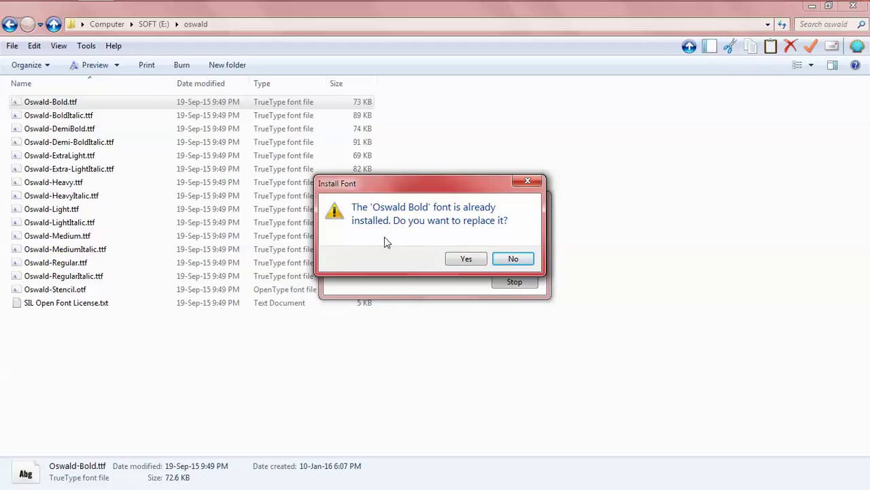
{"action": "left_click", "coordinate": [466, 259]}
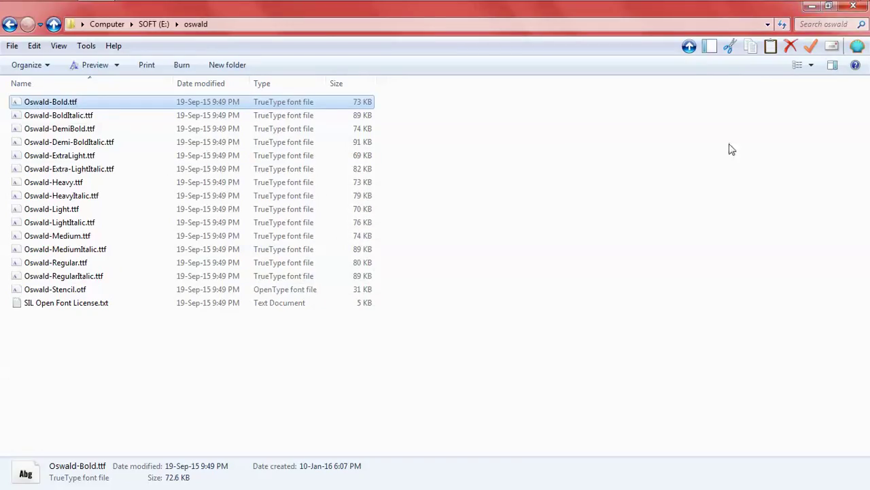
- Return to the Fonts folder in Control Panel's Appearance and Personalization category
{"action": "left_click", "coordinate": [835, 12]}
{"action": "left_click", "coordinate": [16, 12]}
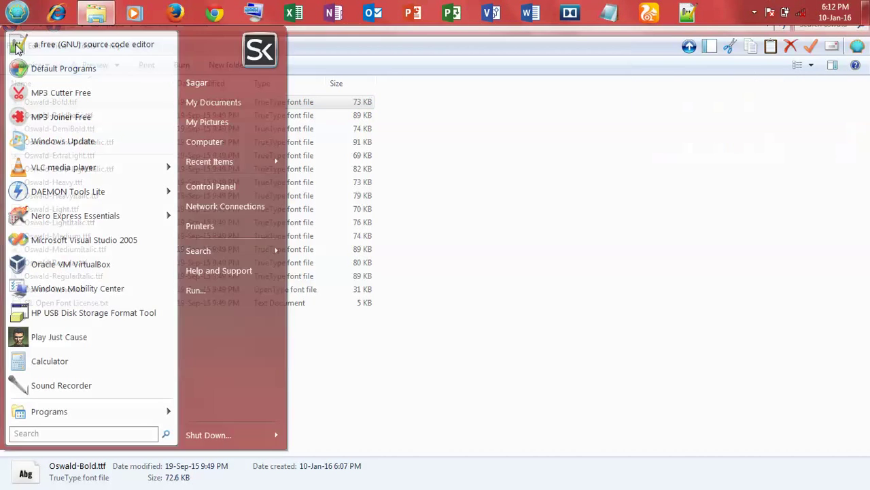
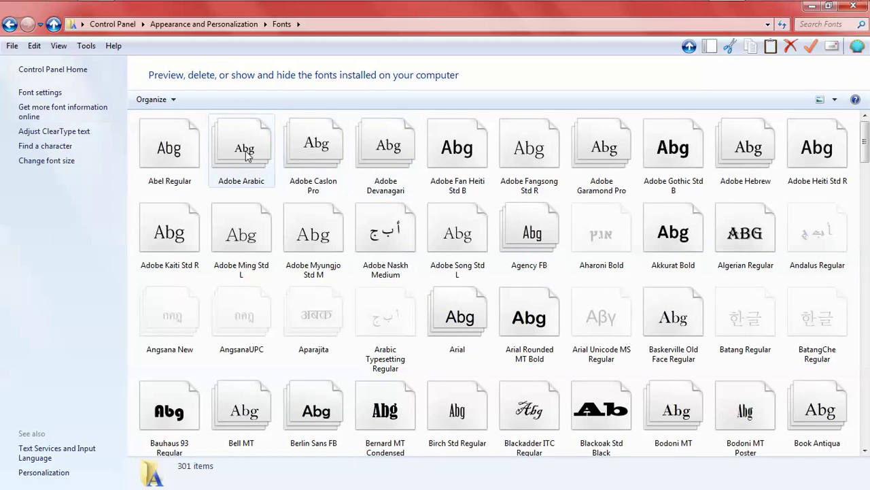
- Find the Oswald font family among the installed fonts, delete it permanently, and close the Fonts window
{"action": "left_click", "coordinate": [240, 154]}
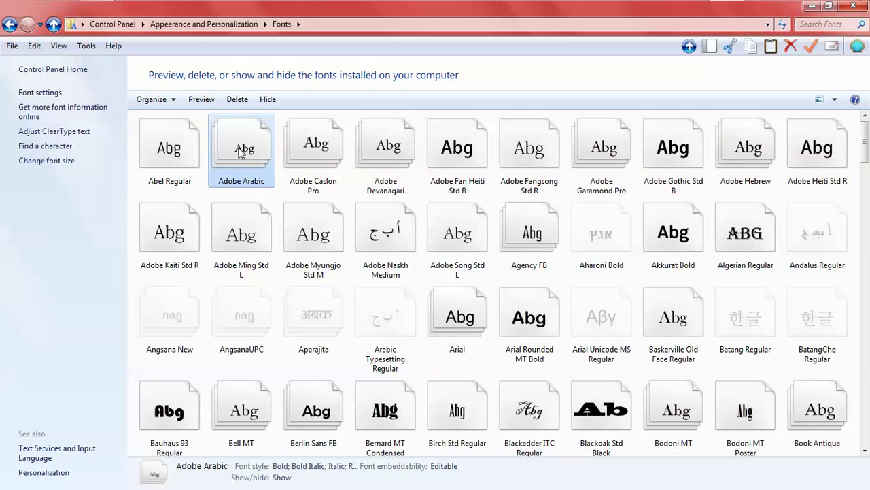
{"action": "type", "text": "o"}
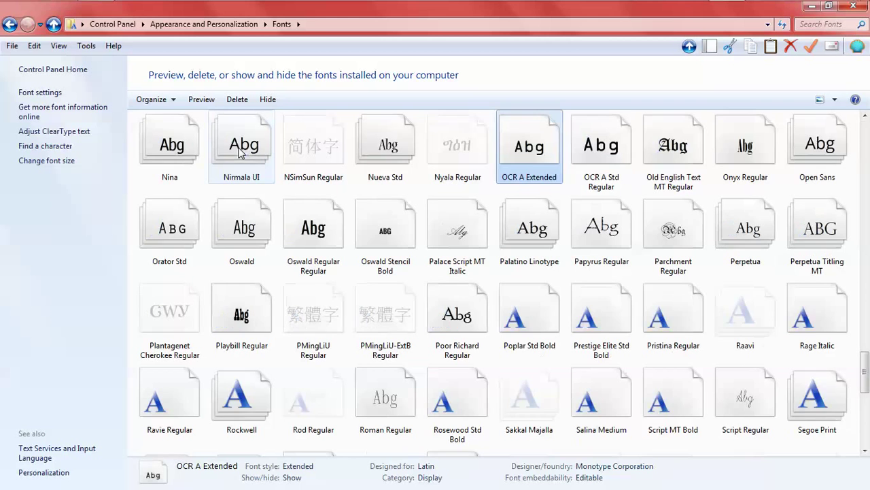
{"action": "key", "text": "o"}
{"action": "key", "text": "o"}
{"action": "key", "text": "o"}
{"action": "key", "text": "o"}
{"action": "key", "text": "o"}
{"action": "key", "text": "o"}
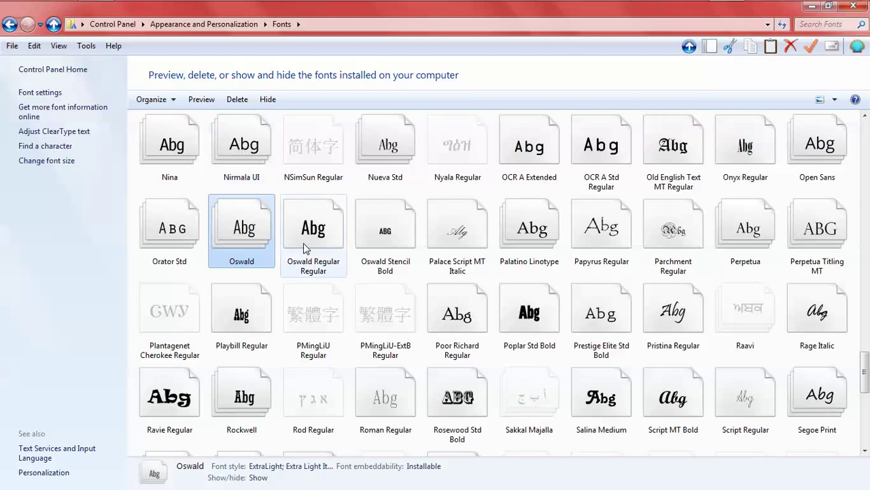
{"action": "right_click", "coordinate": [253, 242]}
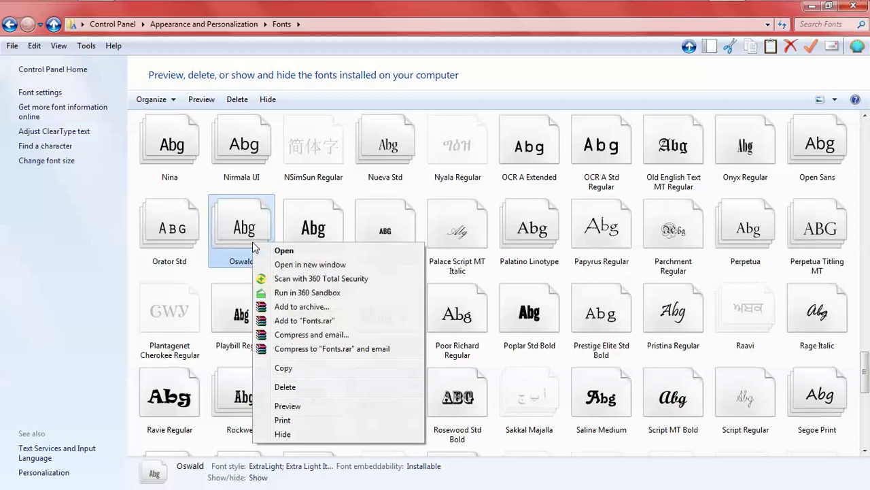
{"action": "right_click", "coordinate": [236, 230]}
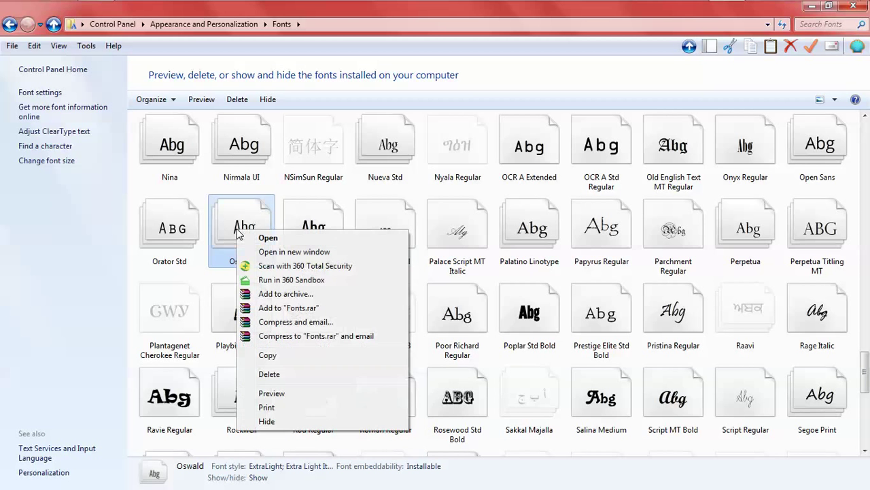
{"action": "right_click", "coordinate": [229, 223]}
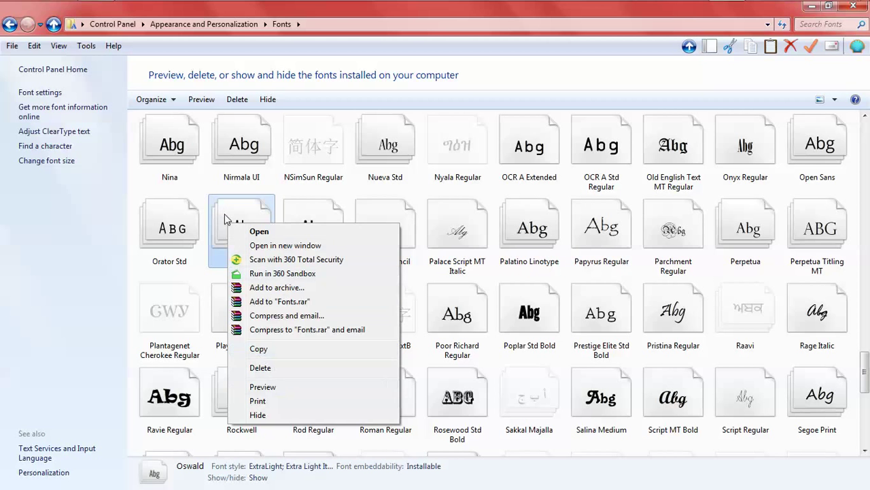
{"action": "right_click", "coordinate": [226, 215]}
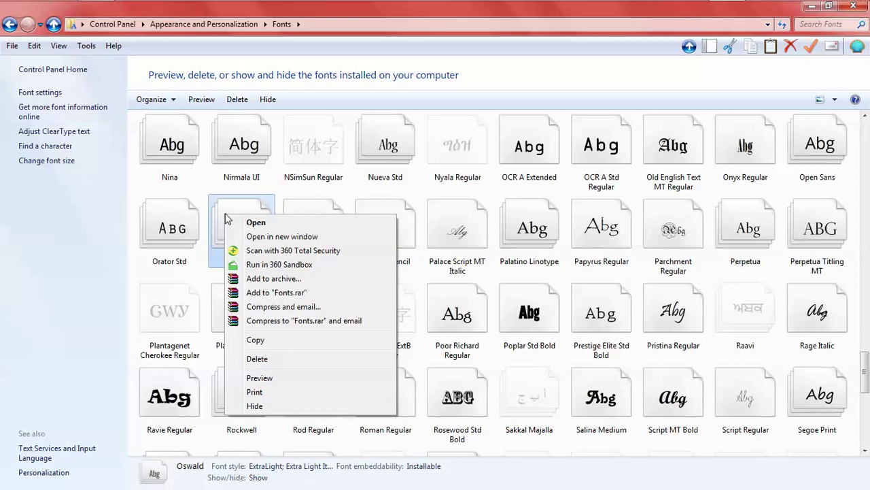
{"action": "left_click", "coordinate": [257, 359]}
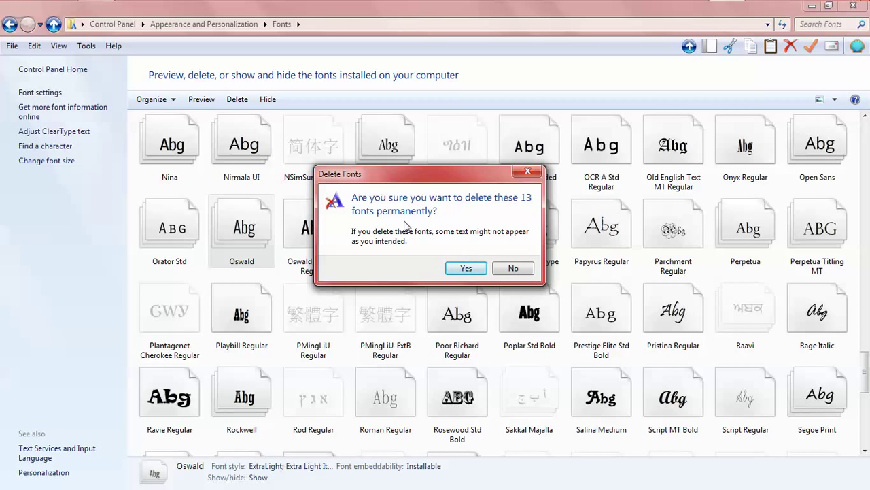
{"action": "left_click", "coordinate": [465, 268]}
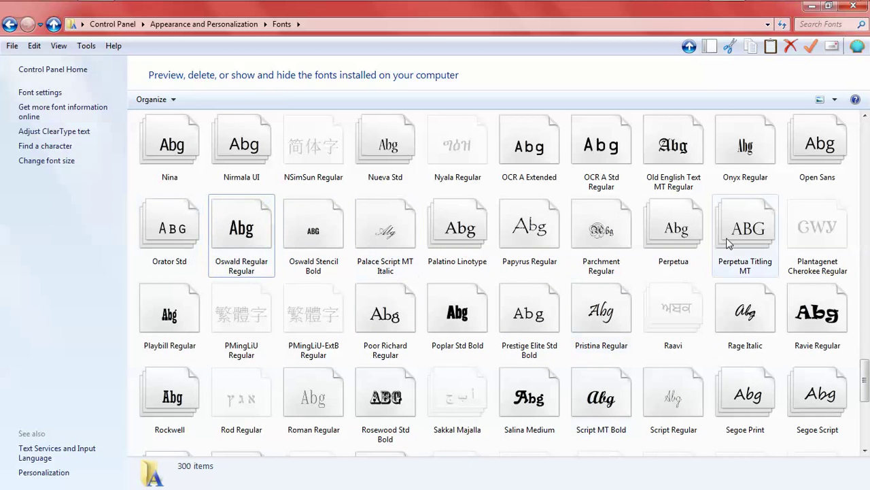
{"action": "left_click", "coordinate": [854, 5]}
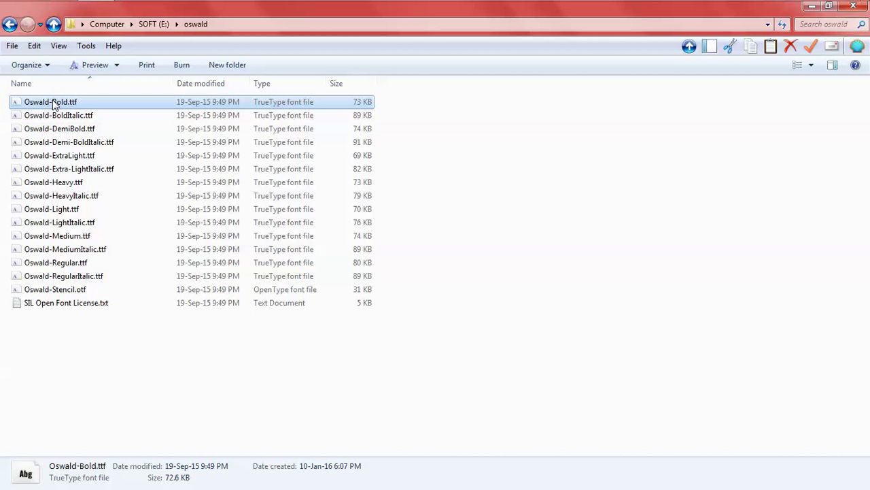
- Install the Oswald-Bold.ttf font again from the oswald folder
{"action": "right_click", "coordinate": [55, 104]}
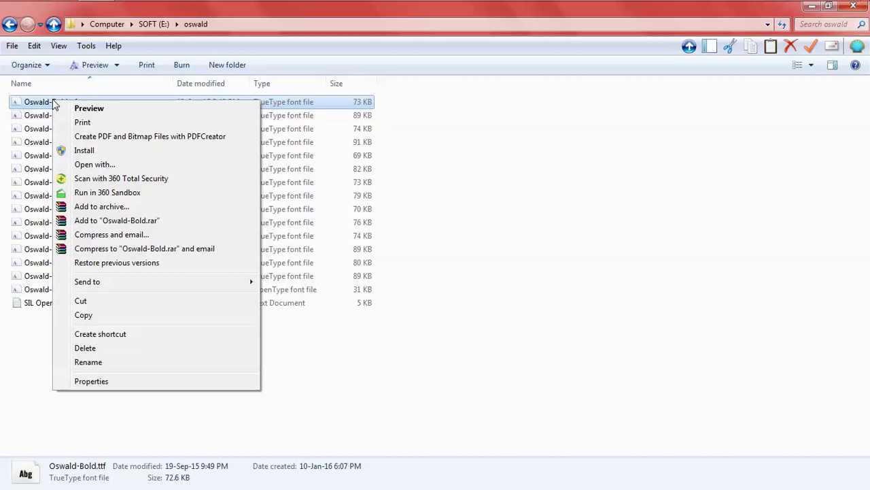
{"action": "left_click", "coordinate": [92, 154]}
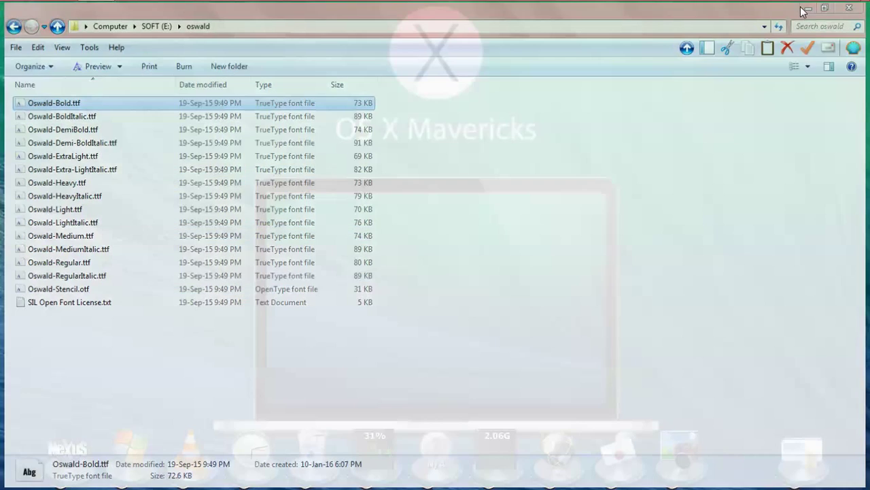
- Minimize the oswald folder and open Fonts through Control Panel's Category view, under Appearance and Personalization
{"action": "left_click", "coordinate": [813, 6]}
{"action": "left_click", "coordinate": [9, 6]}
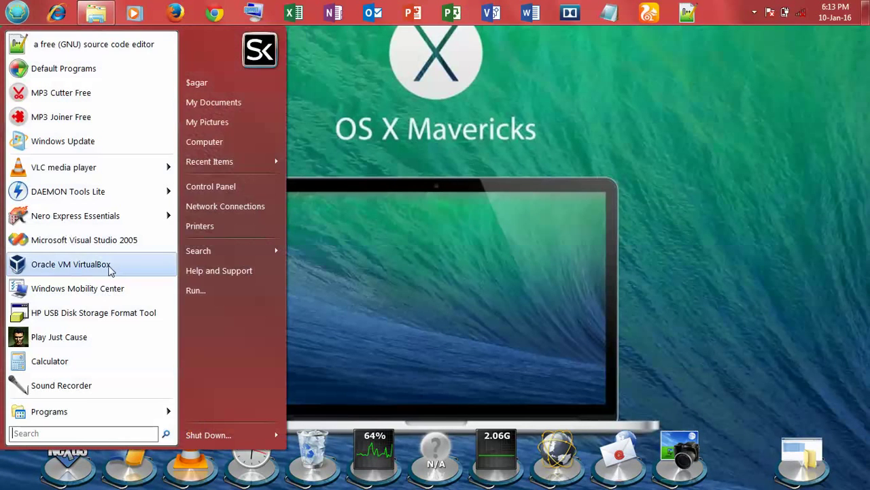
{"action": "left_click", "coordinate": [687, 218]}
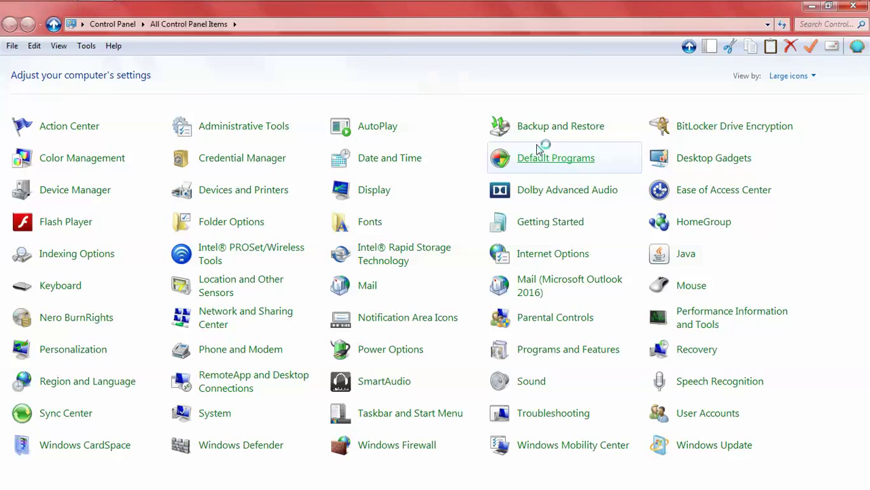
{"action": "left_click", "coordinate": [792, 76]}
{"action": "left_click", "coordinate": [798, 93]}
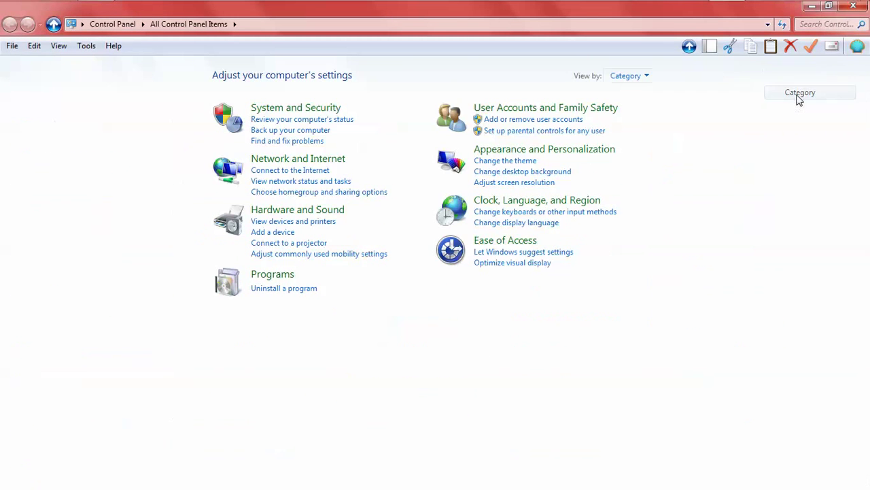
{"action": "left_click", "coordinate": [554, 151]}
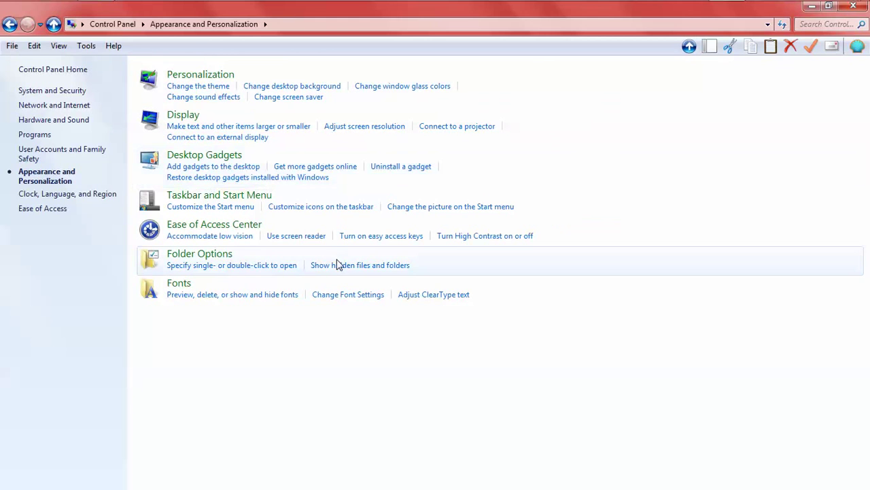
{"action": "left_click", "coordinate": [185, 292]}
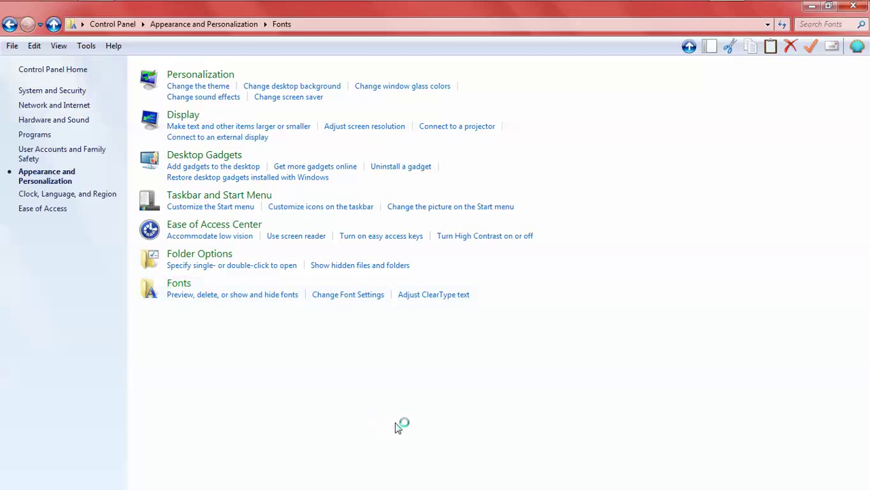
- Jump to the fonts starting with O and look for the Oswald fonts among the installed ones
{"action": "left_click", "coordinate": [383, 176]}
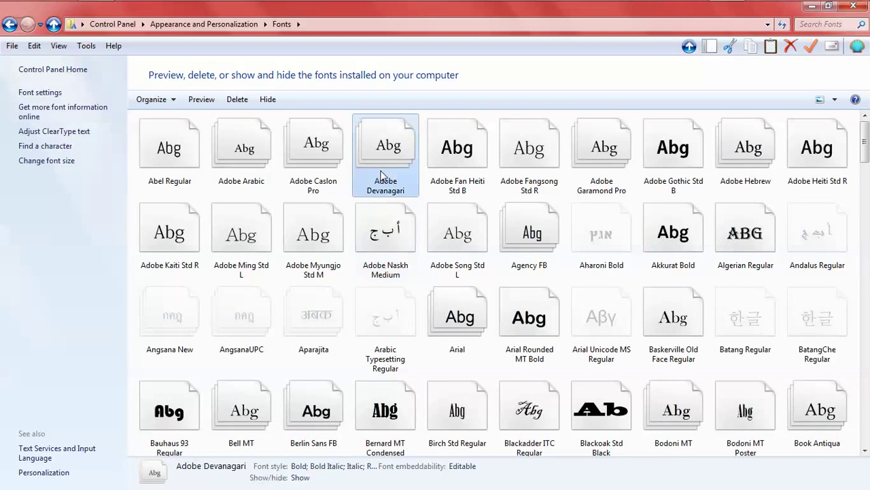
{"action": "key", "text": "o"}
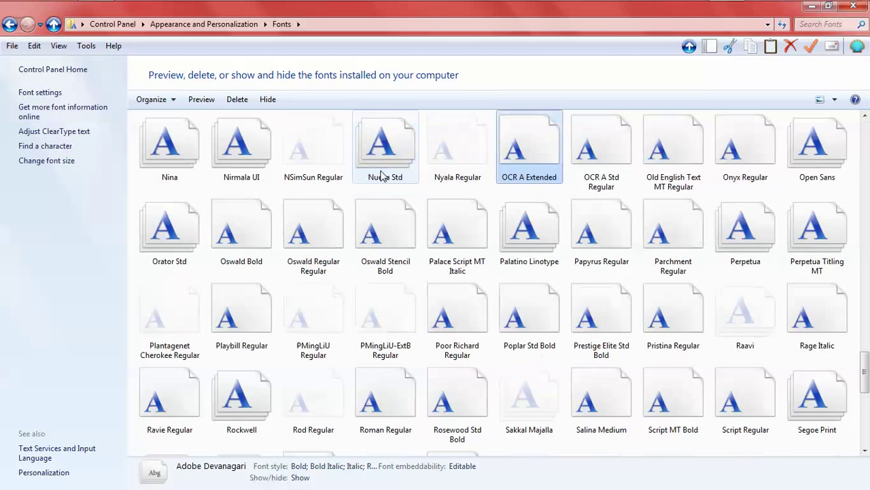
{"action": "key", "text": "o"}
{"action": "key", "text": "o"}
{"action": "key", "text": "o"}
{"action": "key", "text": "o"}
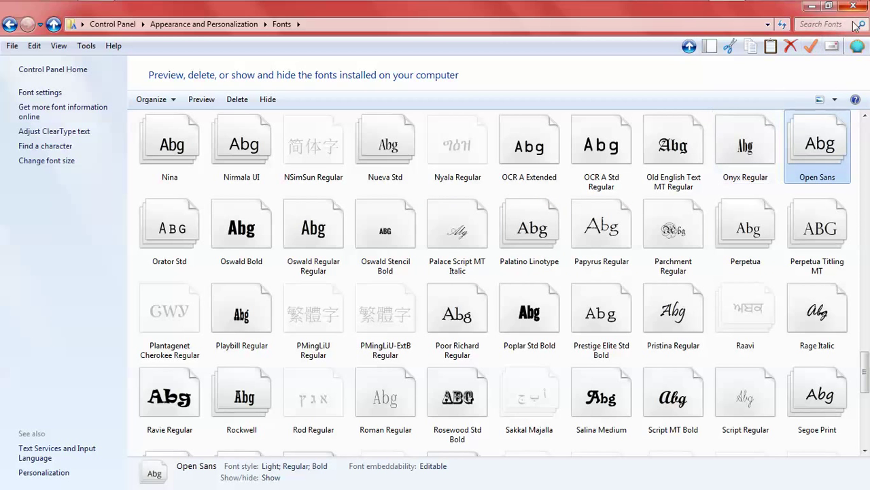
- Permanently delete the Abel Regular font at the start of the font list and close the Fonts window
{"action": "scroll", "coordinate": [860, 291], "scroll_direction": "up", "scroll_amount": 3}
{"action": "scroll", "coordinate": [860, 291], "scroll_direction": "up", "scroll_amount": 15}
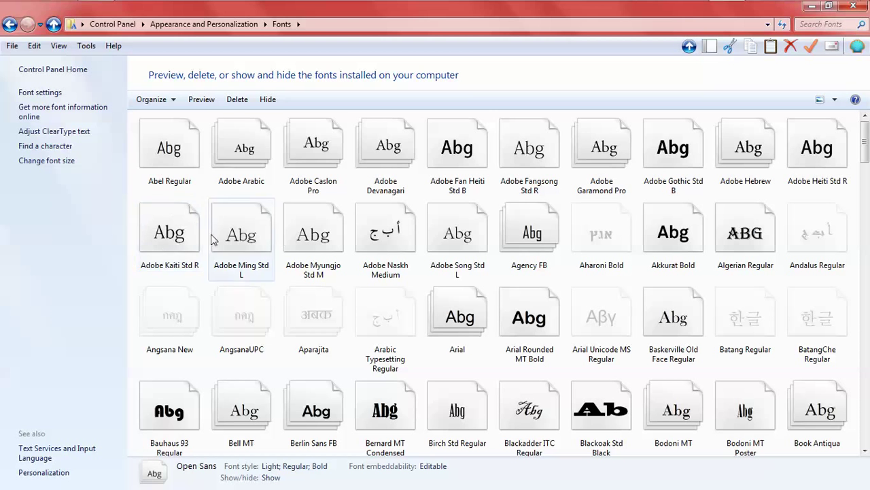
{"action": "right_click", "coordinate": [178, 167]}
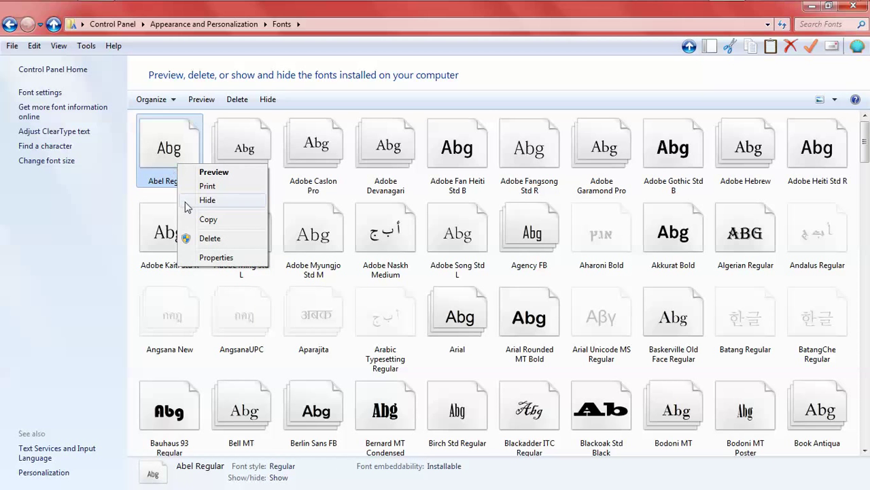
{"action": "left_click", "coordinate": [218, 240]}
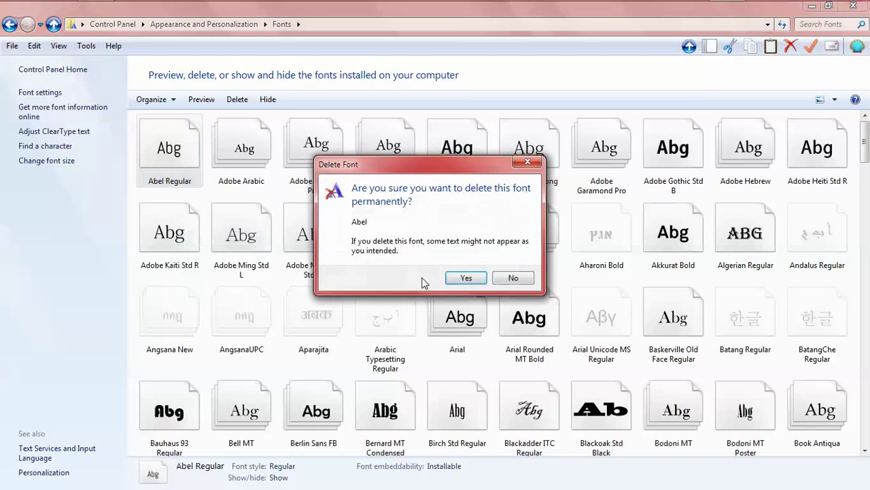
{"action": "left_click", "coordinate": [464, 278]}
{"action": "left_click", "coordinate": [853, 6]}
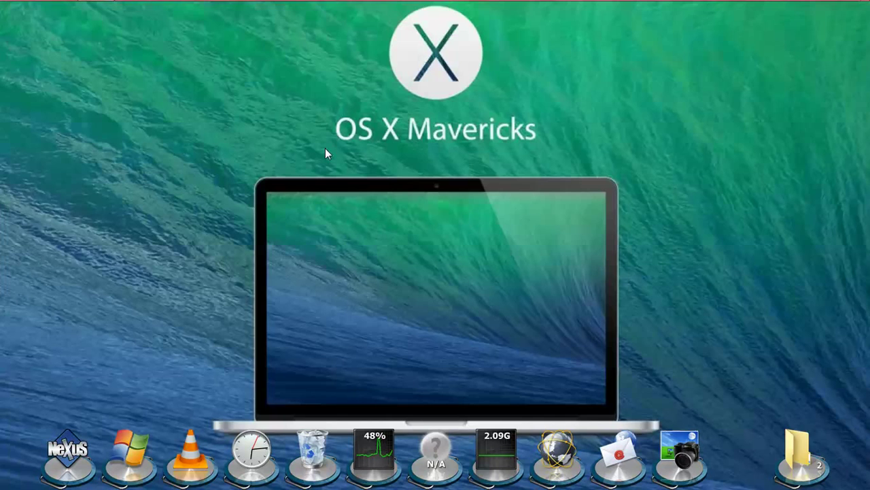
- Copy the abel folder from the Soft folder to the root of drive SOFT (E:) and open the copy
{"action": "left_click", "coordinate": [96, 12]}
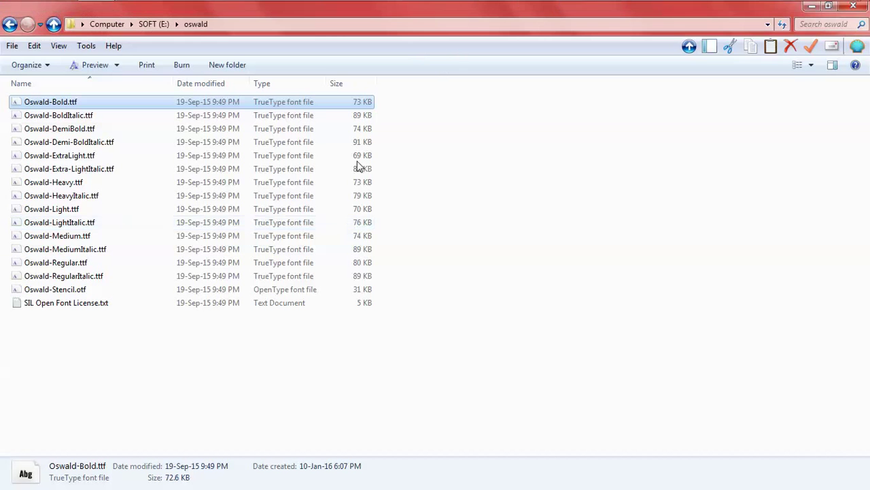
{"action": "left_click", "coordinate": [9, 25]}
{"action": "double_click", "coordinate": [506, 204]}
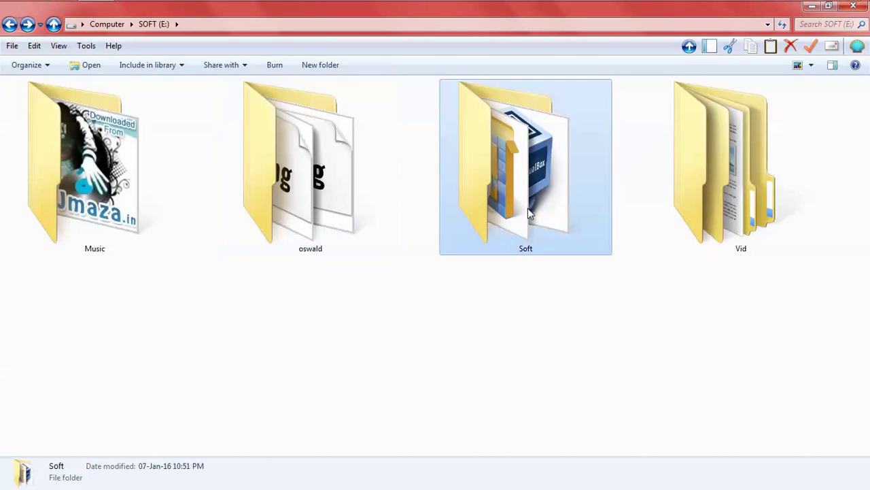
{"action": "right_click", "coordinate": [27, 102]}
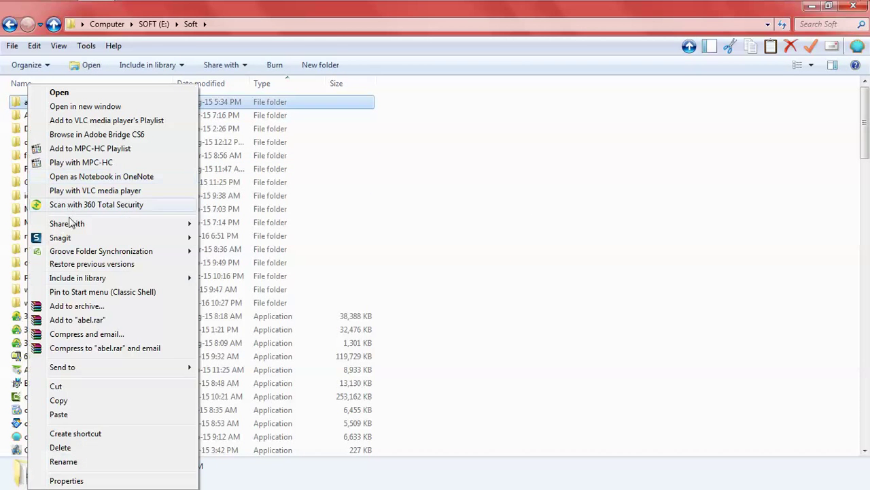
{"action": "left_click", "coordinate": [58, 401]}
{"action": "left_click", "coordinate": [9, 25]}
{"action": "right_click", "coordinate": [391, 319]}
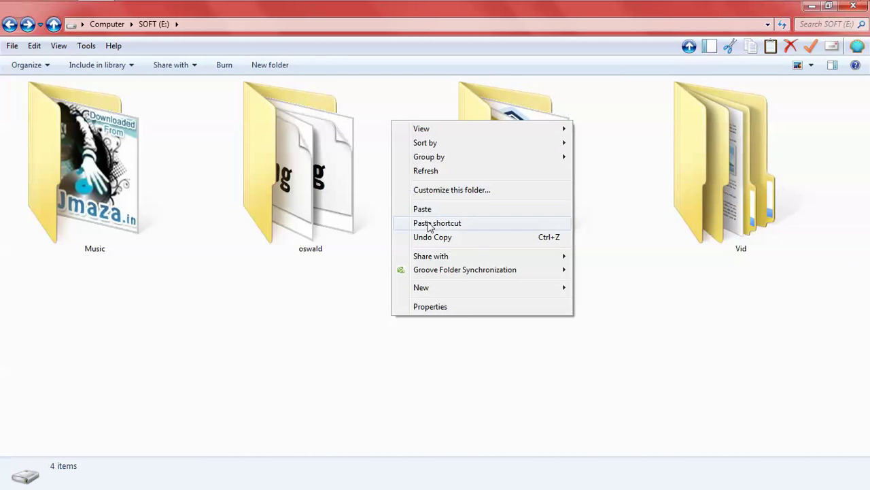
{"action": "left_click", "coordinate": [436, 208]}
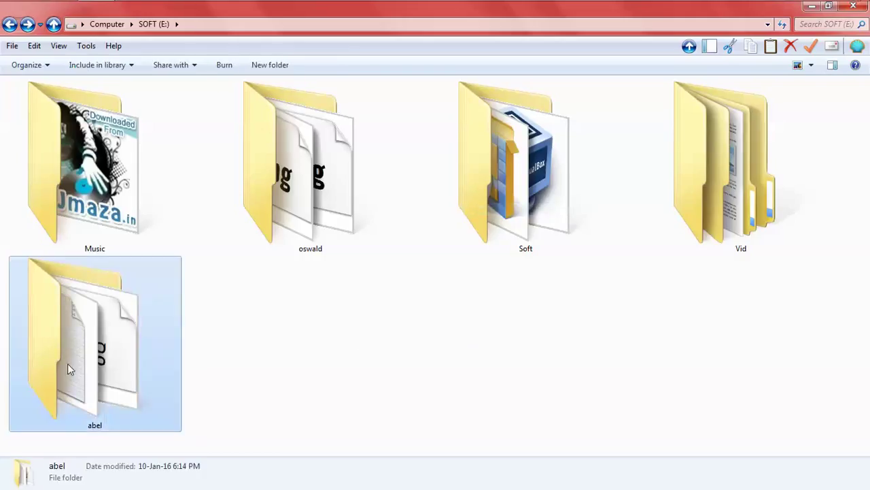
{"action": "double_click", "coordinate": [67, 363]}
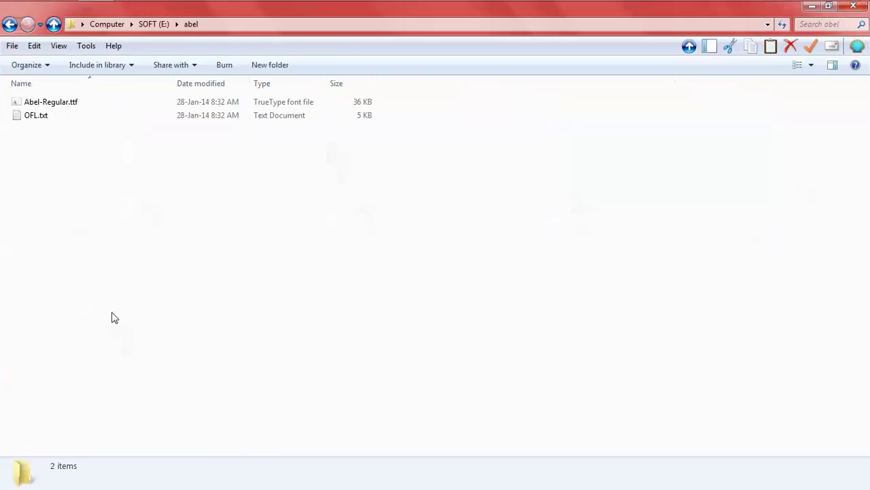
{"action": "left_click", "coordinate": [75, 106]}
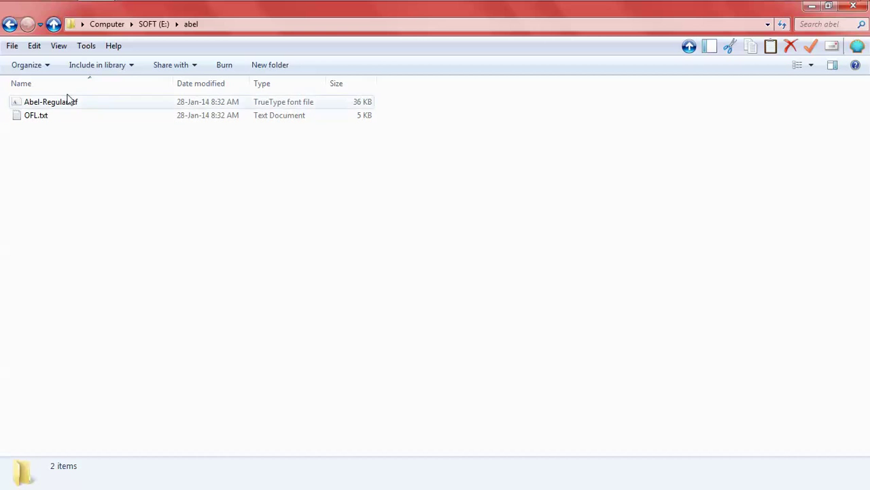
{"action": "left_click", "coordinate": [831, 8]}
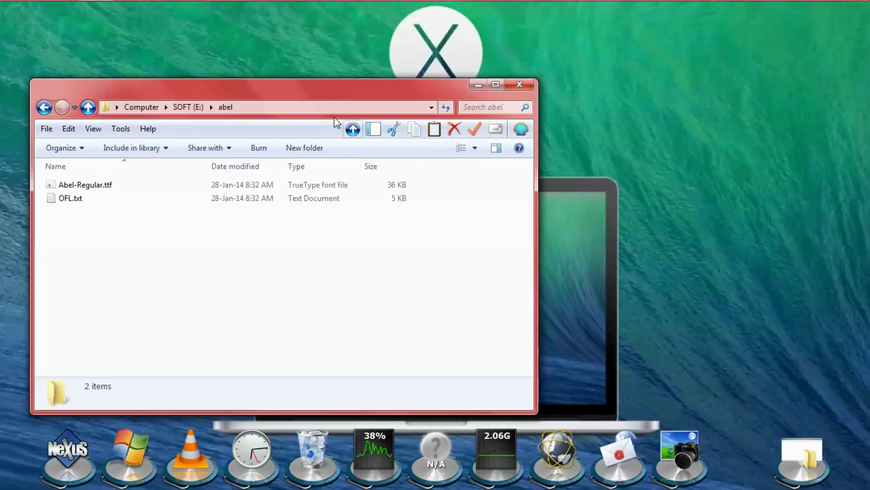
{"action": "left_click_drag", "start_coordinate": [299, 87], "coordinate": [347, 74]}
{"action": "right_click", "coordinate": [131, 169]}
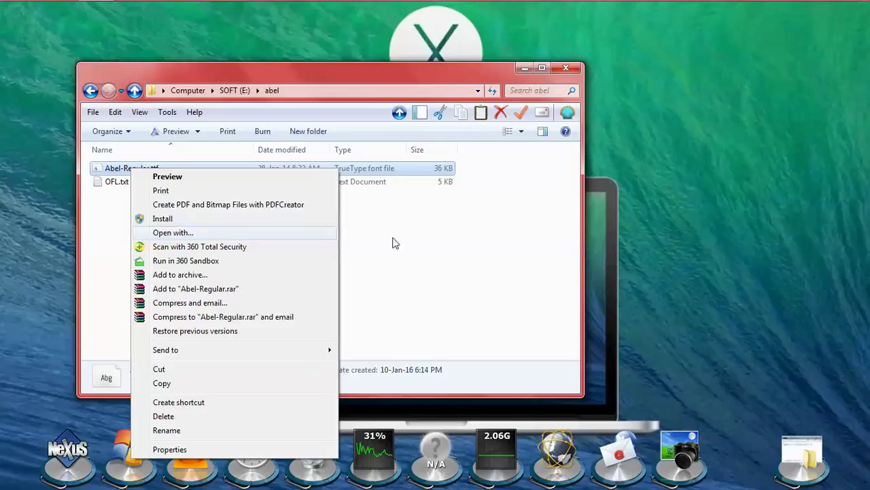
{"action": "left_click", "coordinate": [460, 77]}
{"action": "double_click", "coordinate": [460, 77]}
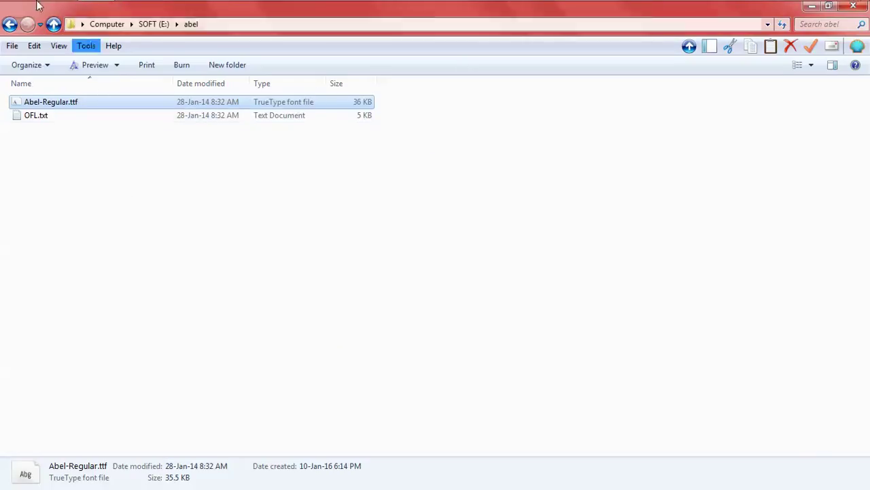
- Open Control Panel, switch it to Category view and go to Appearance and Personalization
{"action": "left_click", "coordinate": [12, 10]}
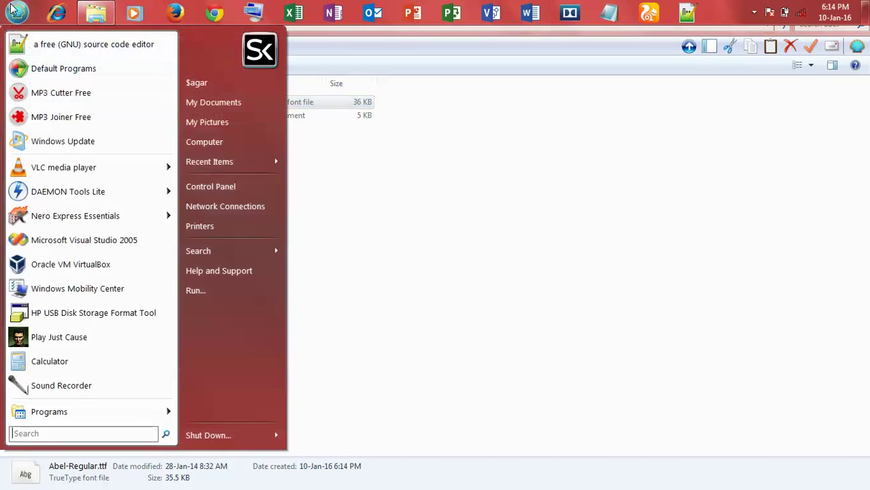
{"action": "left_click", "coordinate": [218, 188]}
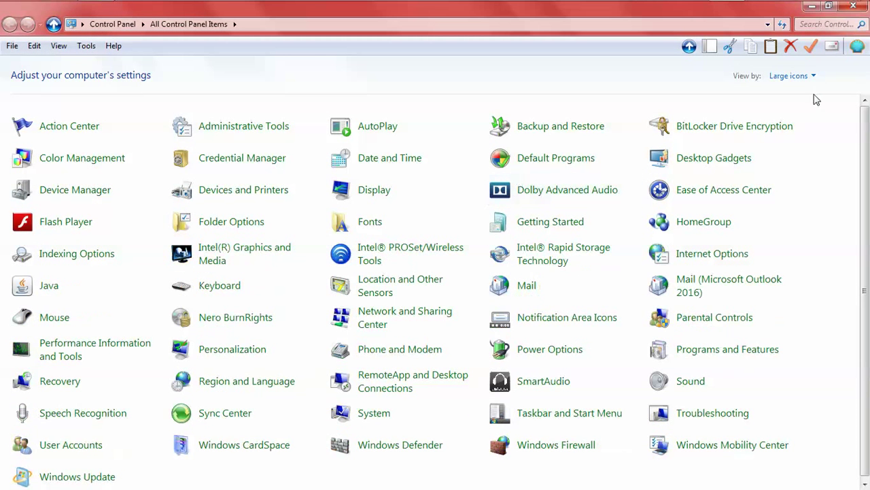
{"action": "left_click", "coordinate": [807, 78]}
{"action": "left_click", "coordinate": [796, 89]}
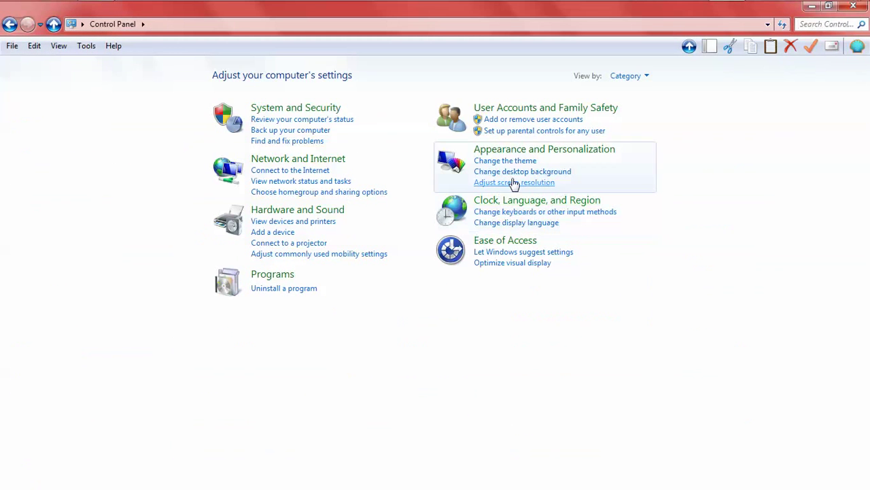
{"action": "left_click", "coordinate": [525, 151]}
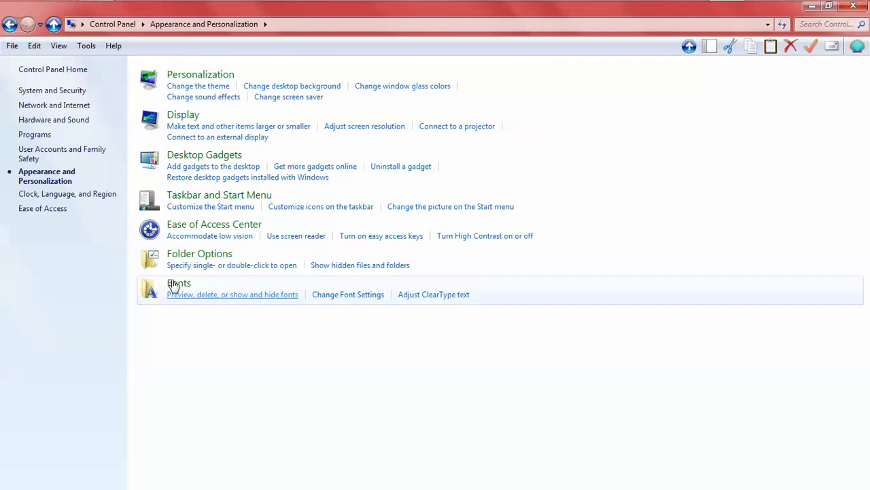
- Go back to the large-icon list of Control Panel items, open Fonts and float its window over the abel folder
{"action": "left_click", "coordinate": [9, 26]}
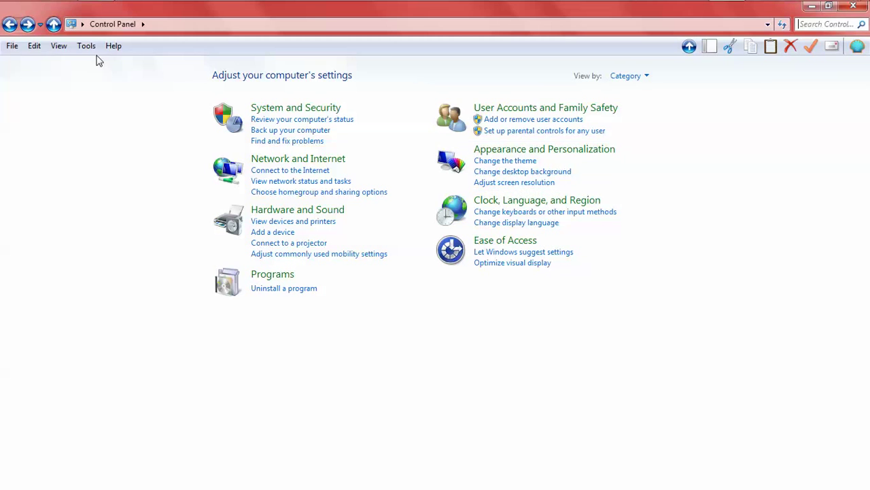
{"action": "left_click", "coordinate": [9, 25]}
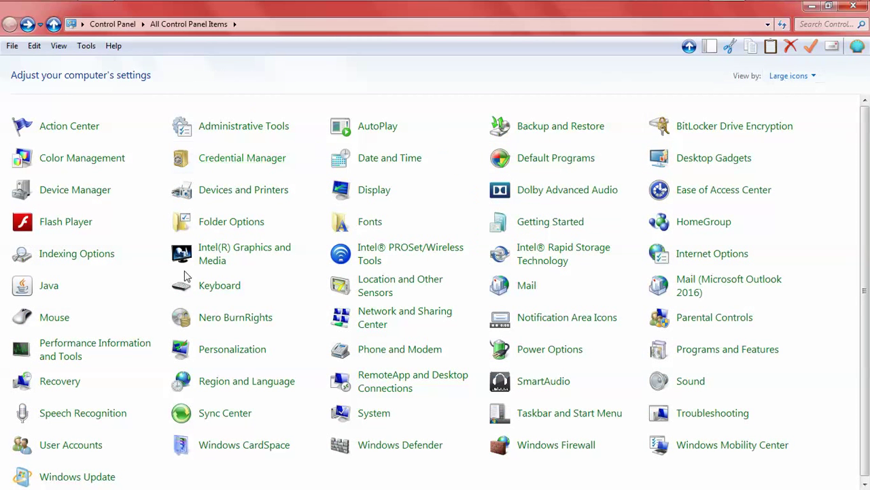
{"action": "left_click", "coordinate": [365, 224]}
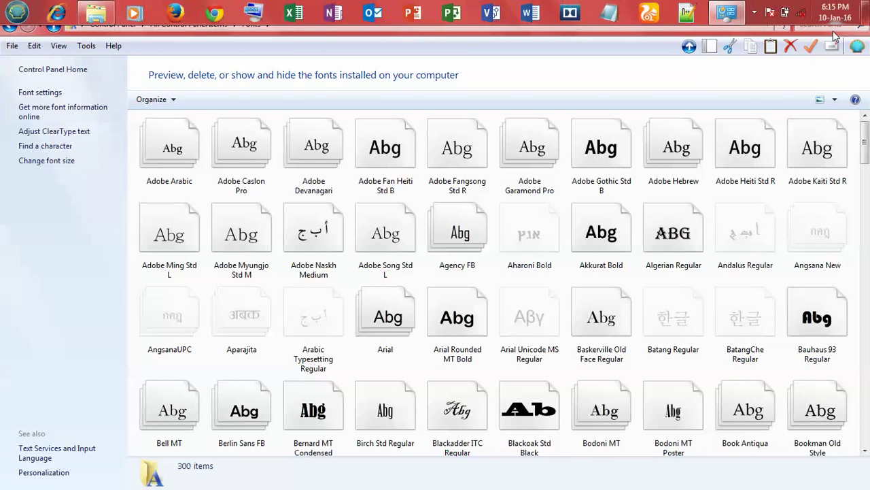
{"action": "left_click", "coordinate": [829, 7]}
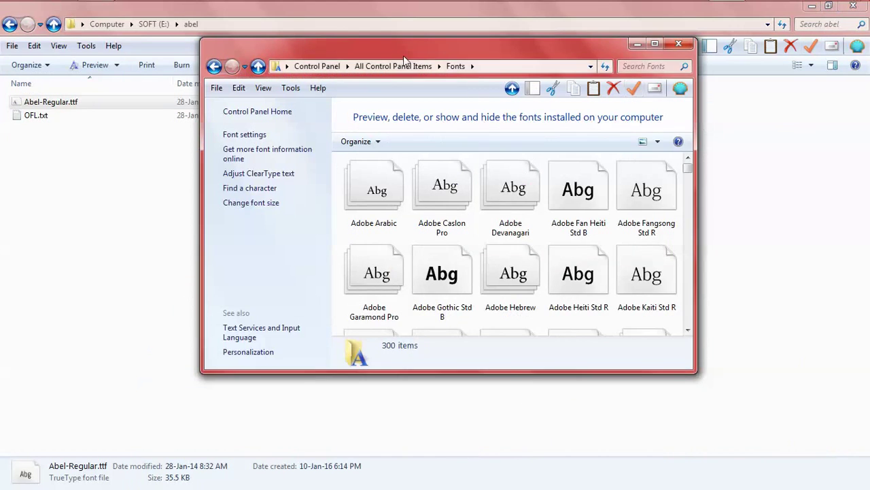
{"action": "left_click_drag", "start_coordinate": [476, 43], "coordinate": [498, 61]}
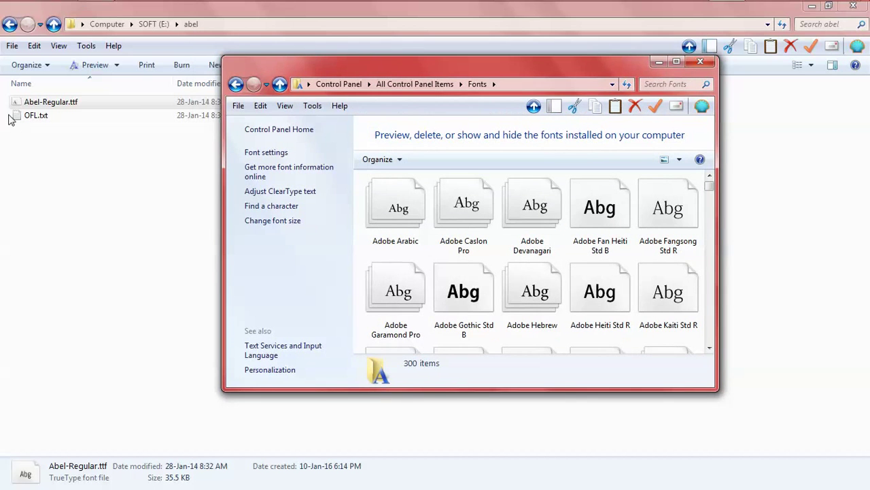
- Install the Abel font by copying Abel-Regular.ttf from the abel folder and pasting it into the Fonts folder
{"action": "right_click", "coordinate": [64, 107]}
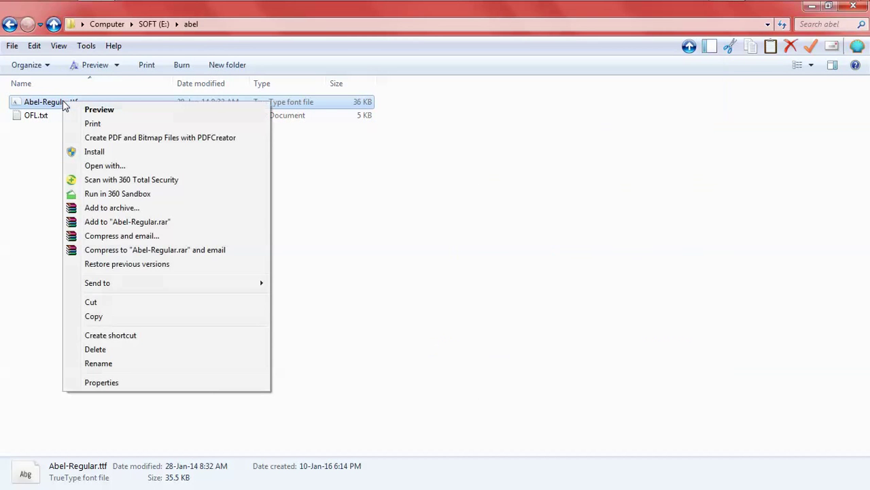
{"action": "left_click", "coordinate": [102, 316]}
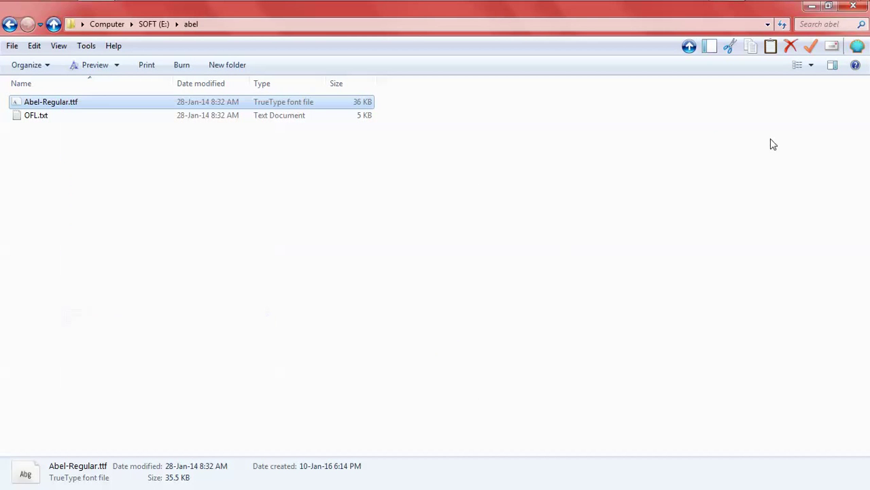
{"action": "left_click", "coordinate": [811, 6]}
{"action": "double_click", "coordinate": [477, 72]}
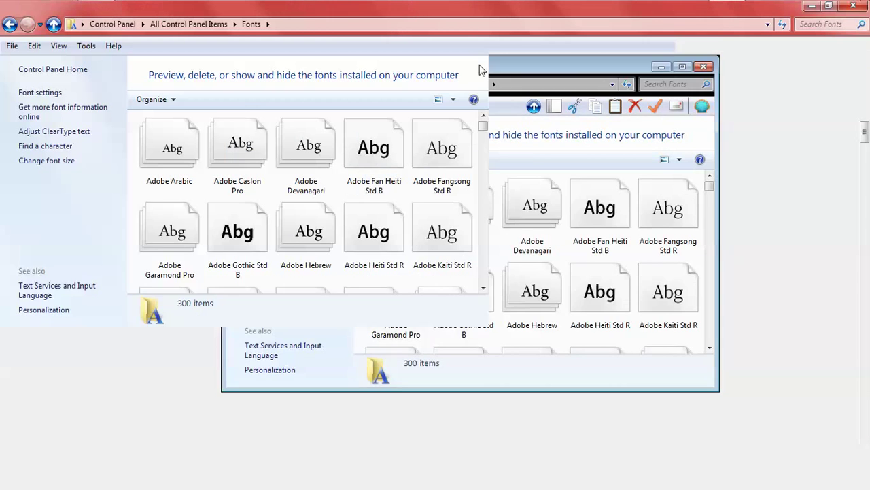
{"action": "right_click", "coordinate": [495, 199]}
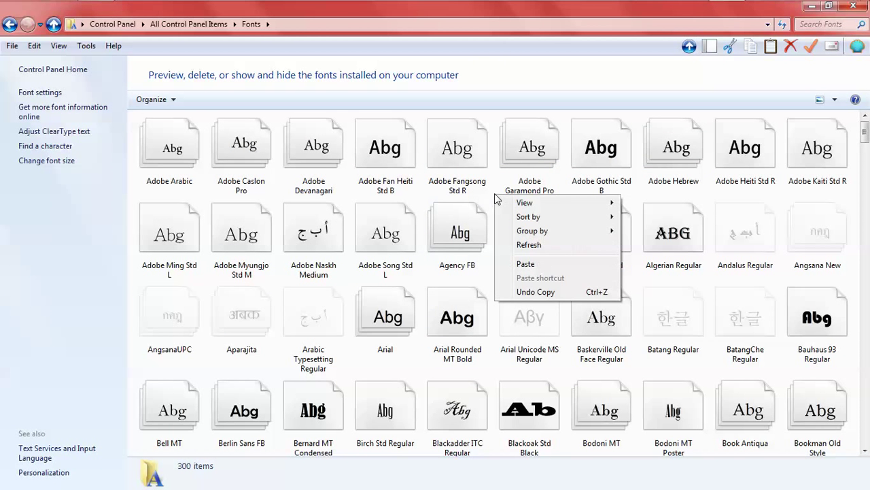
{"action": "left_click", "coordinate": [550, 264]}
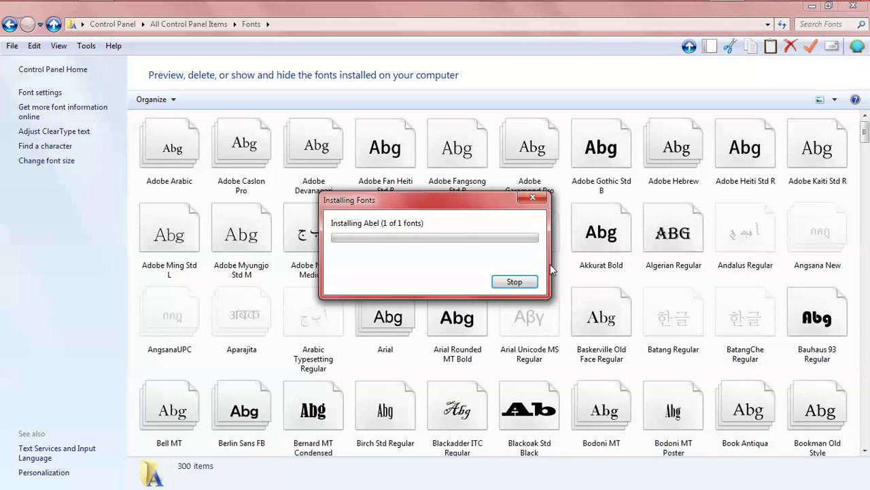
{"action": "left_click", "coordinate": [314, 191]}
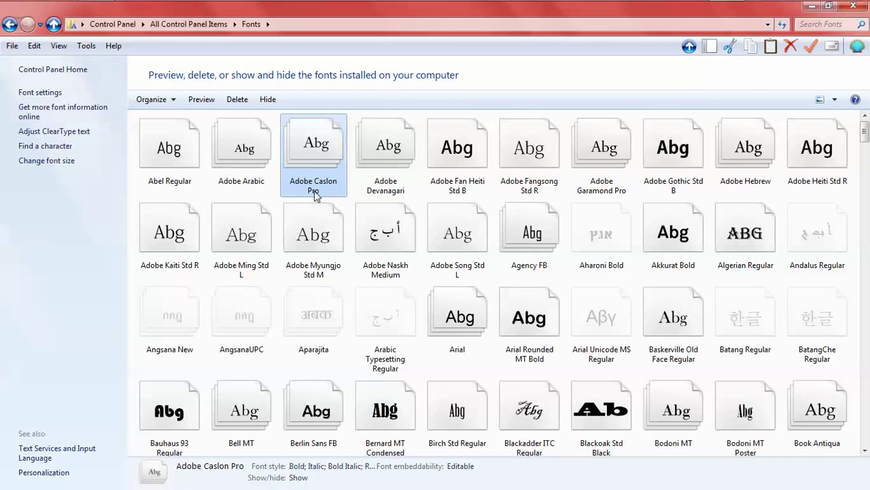